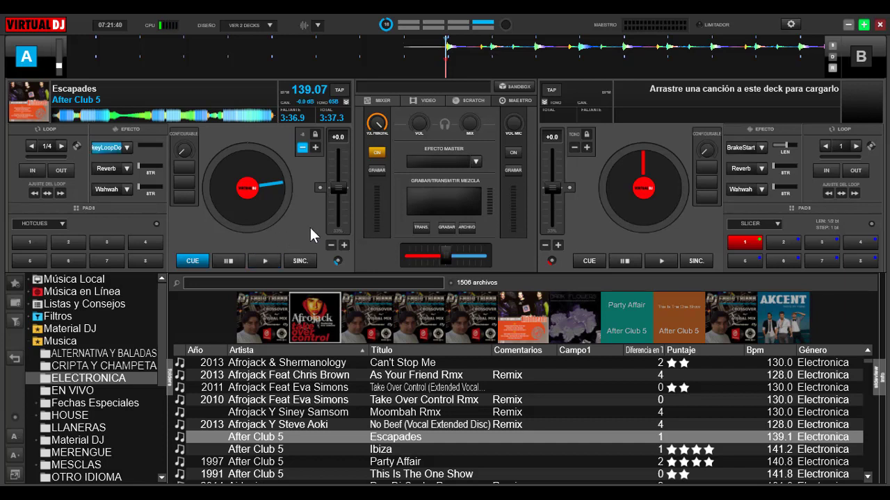
- Select keyLoopDown as deck A's first effect and view its settings window
left_click(127, 148)
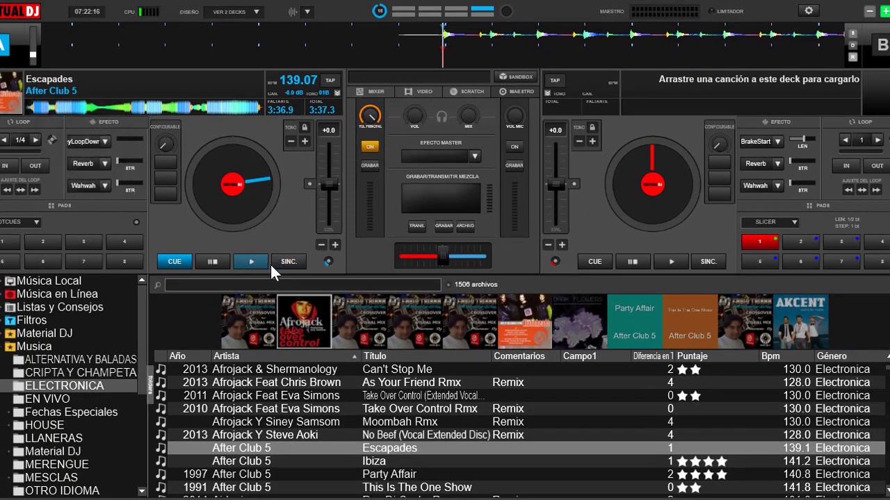
left_click(107, 141)
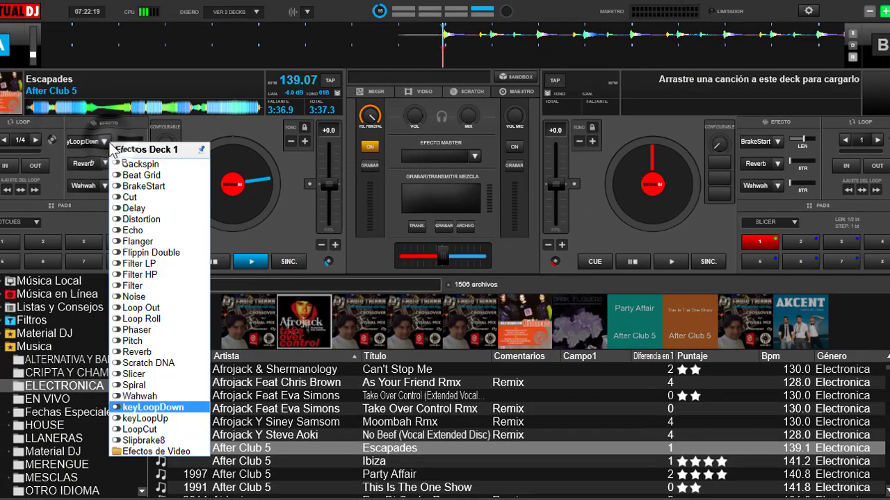
left_click(205, 408)
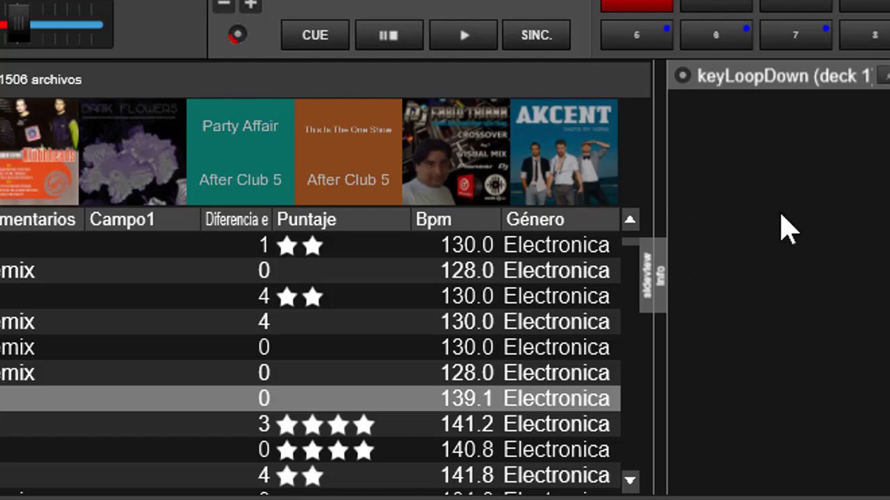
left_click(771, 38)
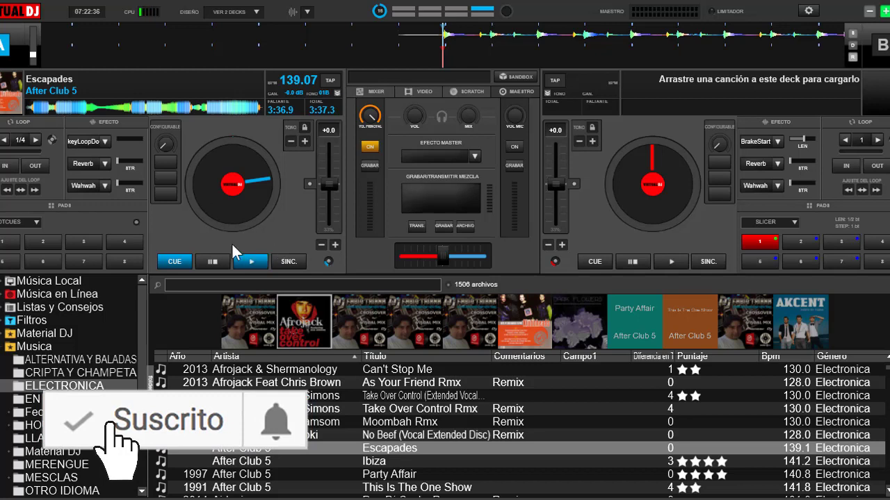
- Play Escapades on deck A with the keyLoopDown effect activated, and stop the track back at its start
left_click(253, 261)
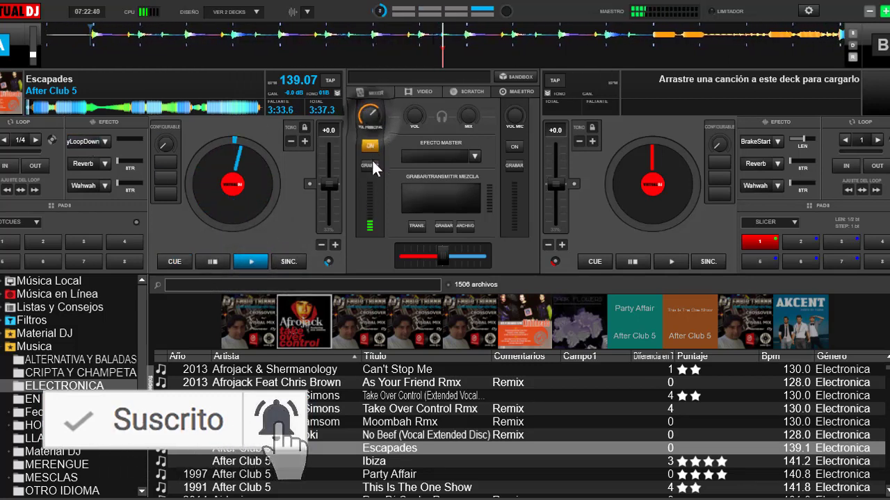
left_click(89, 145)
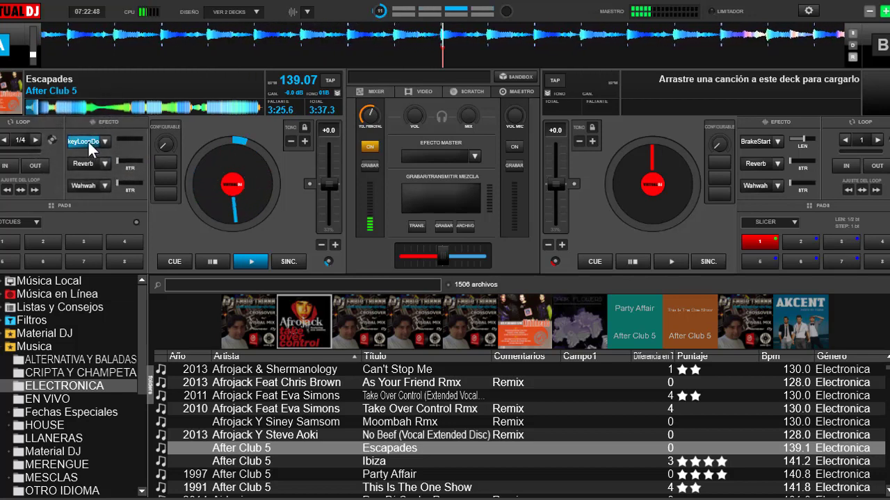
left_click(214, 262)
left_click(213, 262)
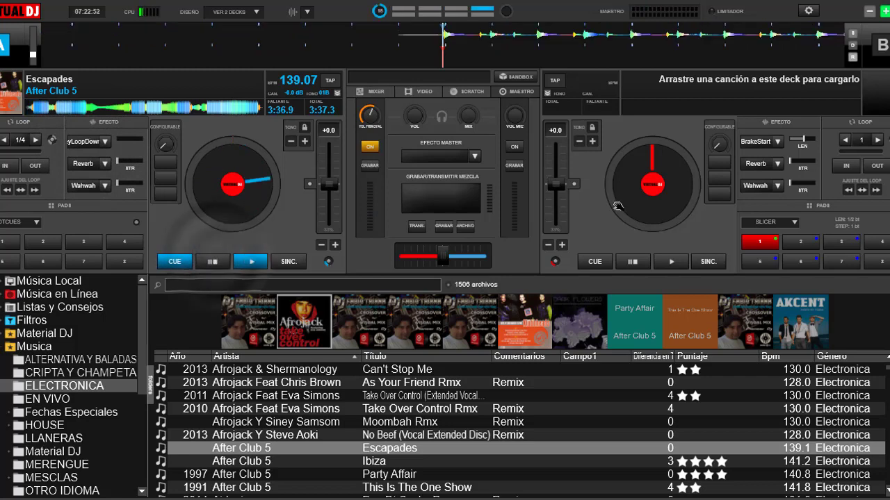
mouse_move(735, 339)
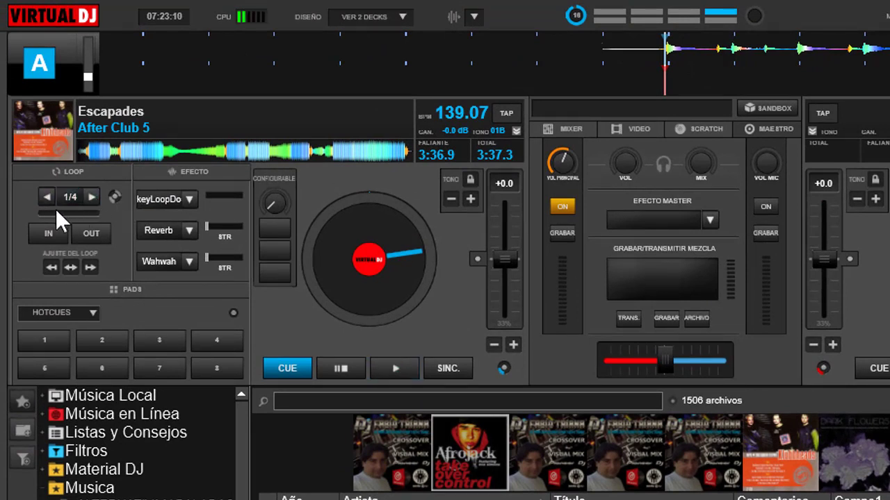
- Set deck A's loop length to 4 beats
left_click(93, 197)
left_click(93, 196)
left_click(92, 196)
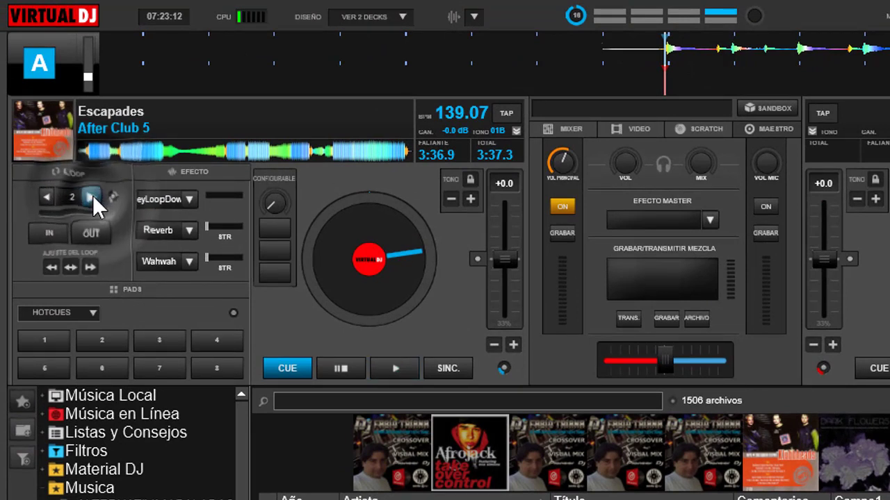
left_click(93, 196)
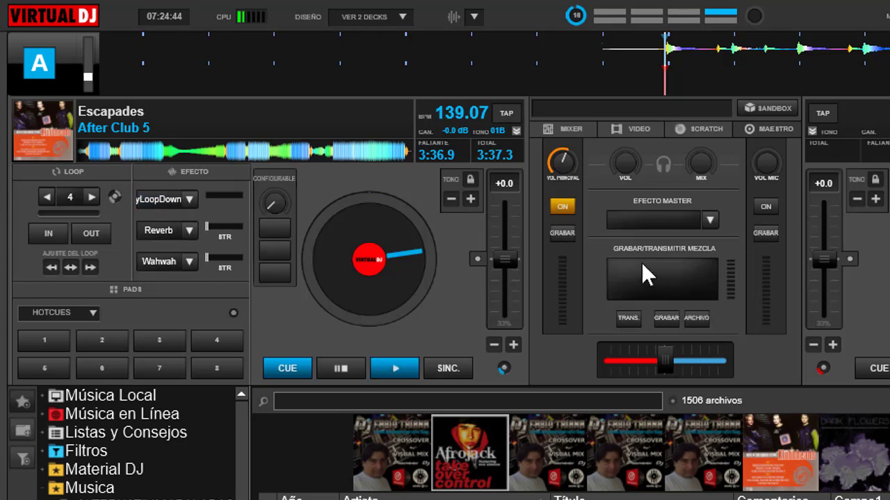
left_click(188, 198)
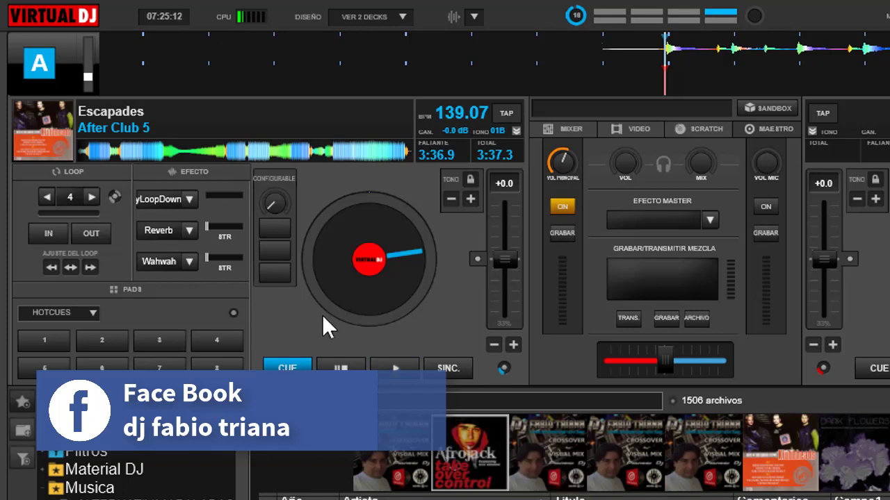
- Play Escapades with a 4-beat loop and switch the keyLoopDown effect on and off over it
left_click(403, 367)
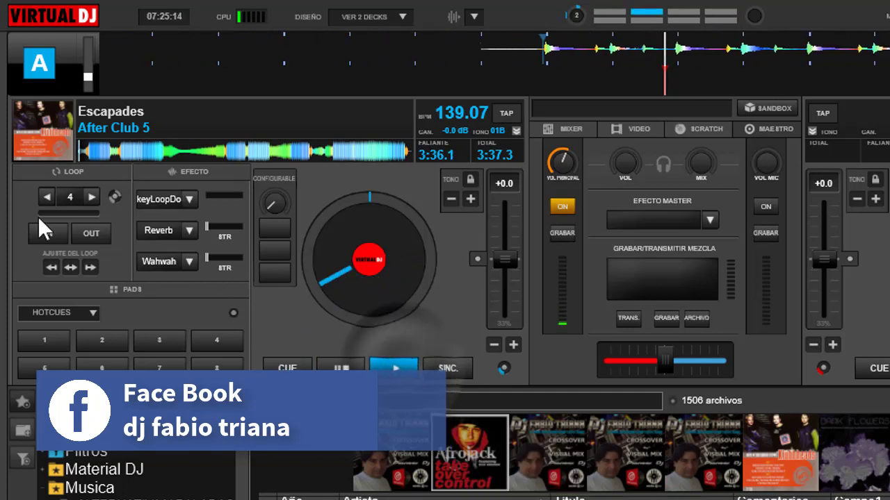
left_click(70, 198)
left_click(170, 202)
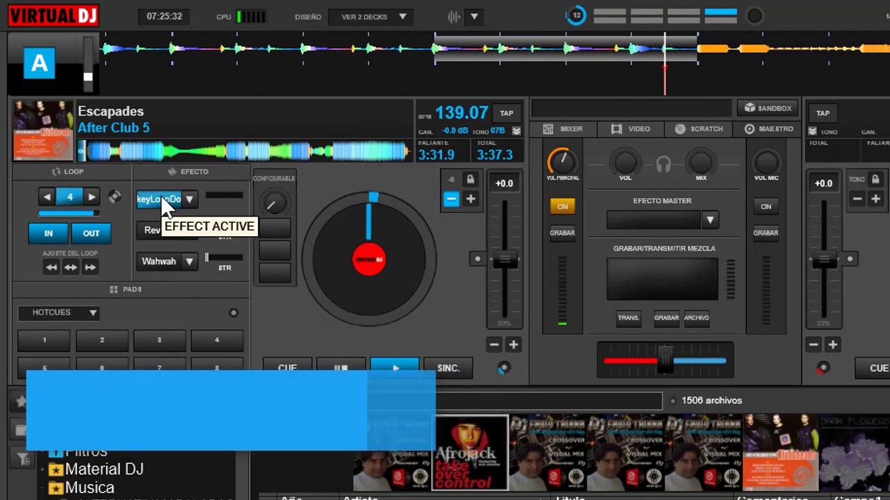
left_click(161, 196)
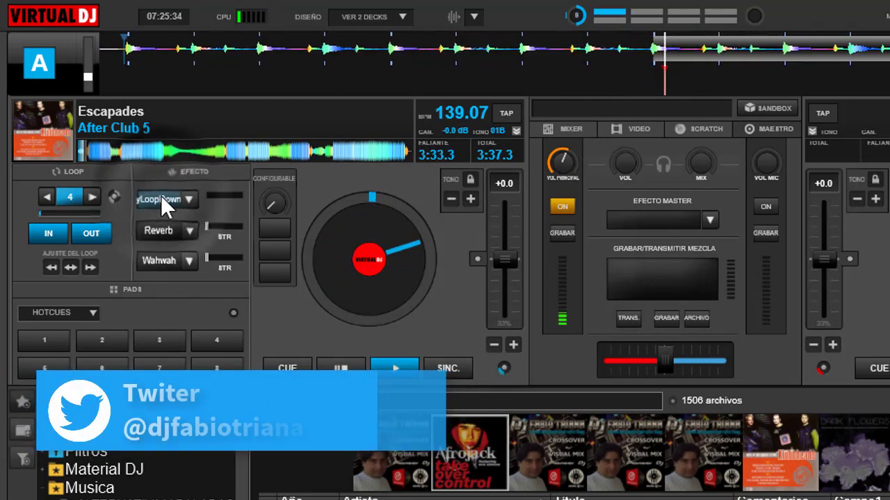
- Run keyLoopDown on a new 4-beat loop, shorten the loop to 1/8 beat, and release it
left_click(74, 199)
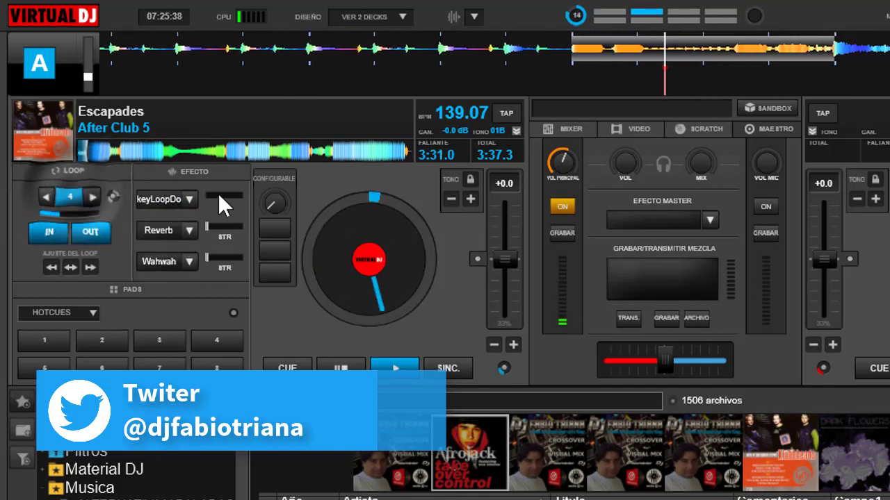
left_click(168, 195)
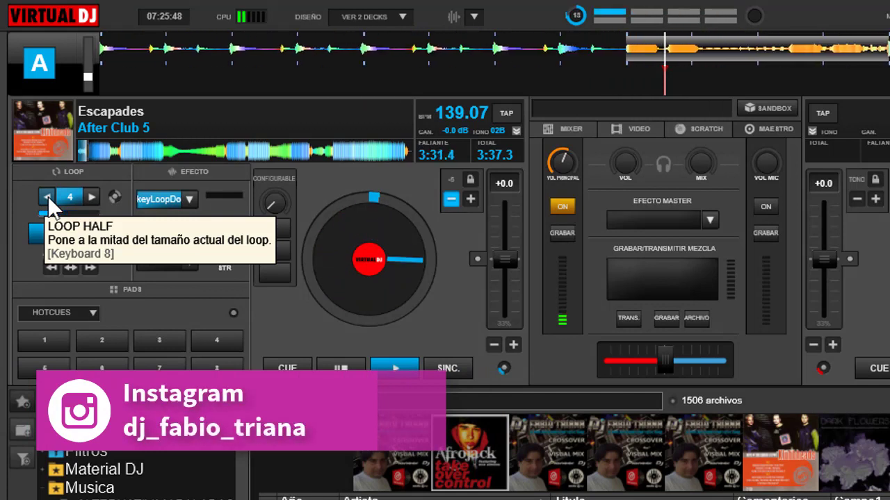
left_click(48, 195)
left_click(47, 196)
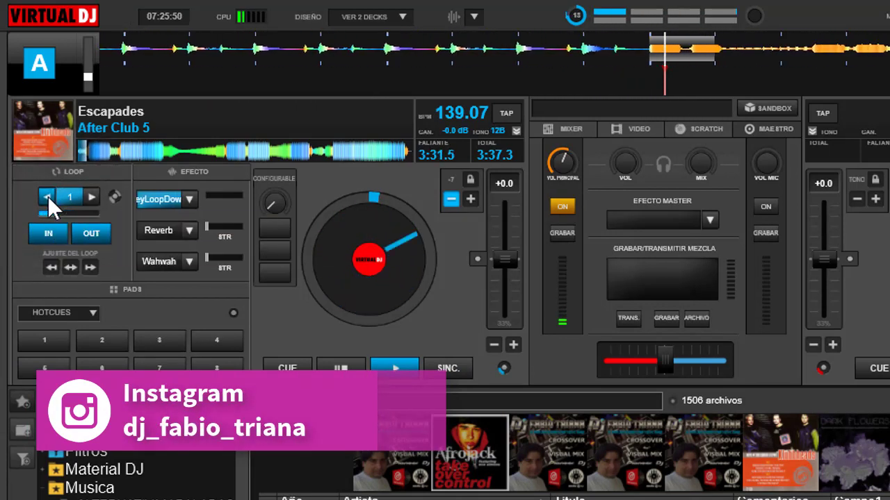
left_click(47, 196)
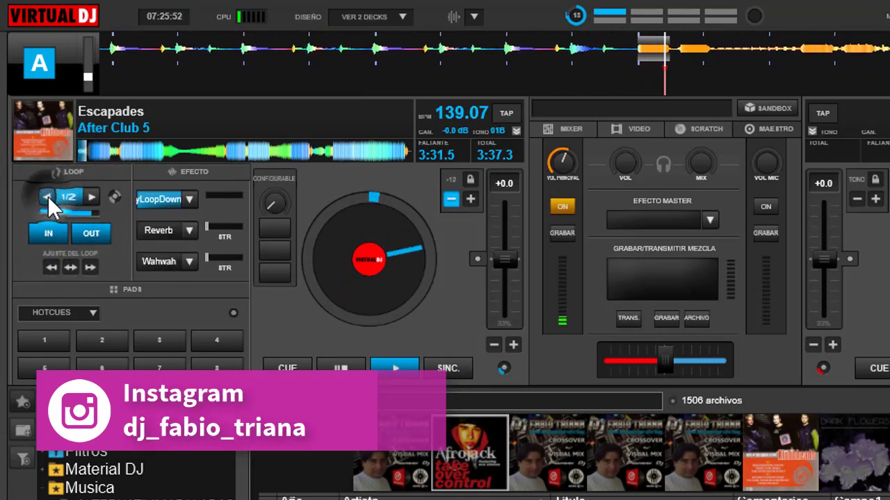
left_click(47, 195)
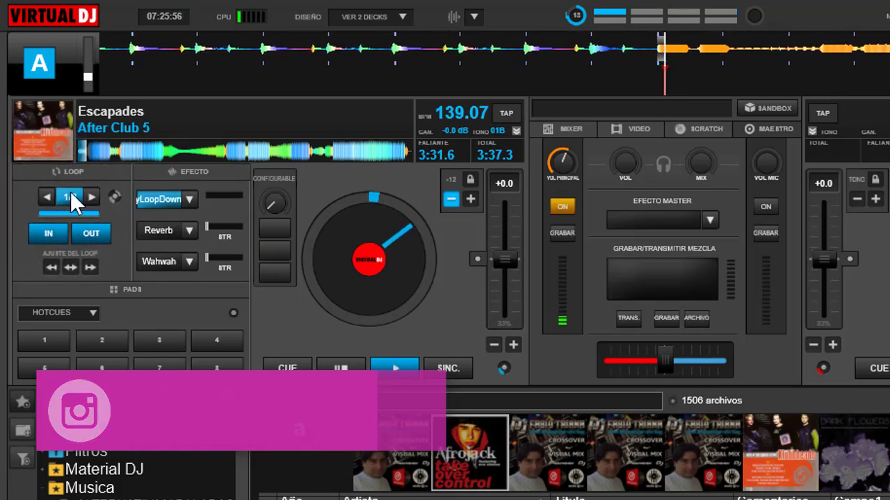
left_click(163, 197)
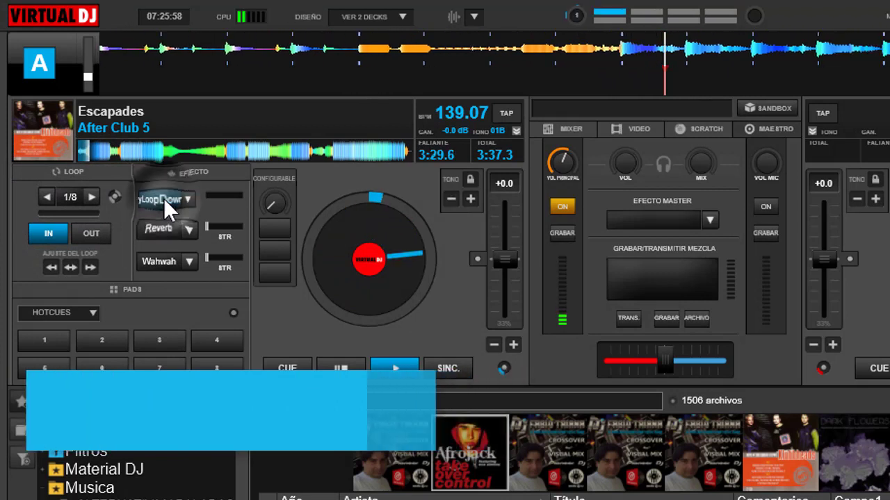
- Stop the track back at its start and restore deck A's loop length to 4 beats
left_click(91, 197)
left_click(91, 198)
left_click(91, 197)
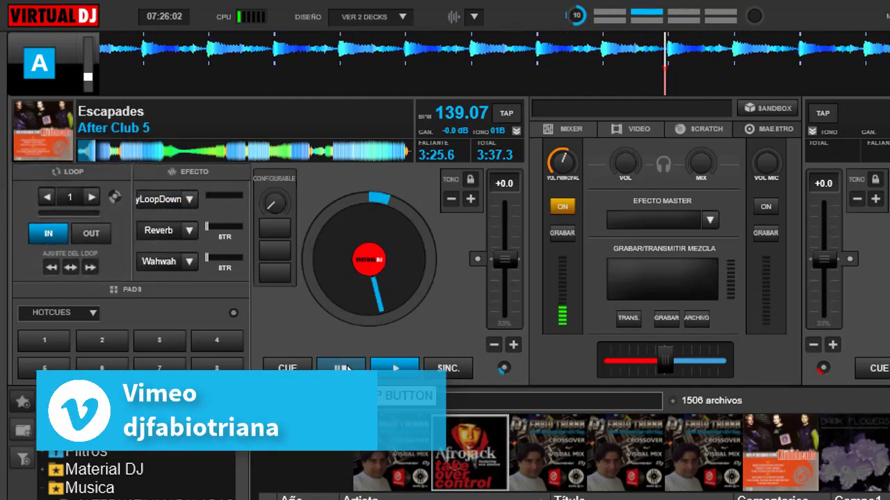
double_click(345, 369)
left_click(86, 196)
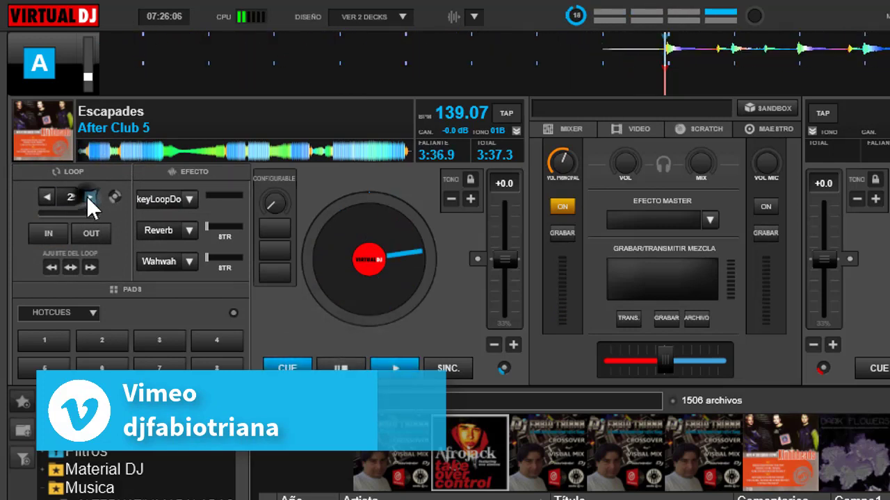
left_click(88, 196)
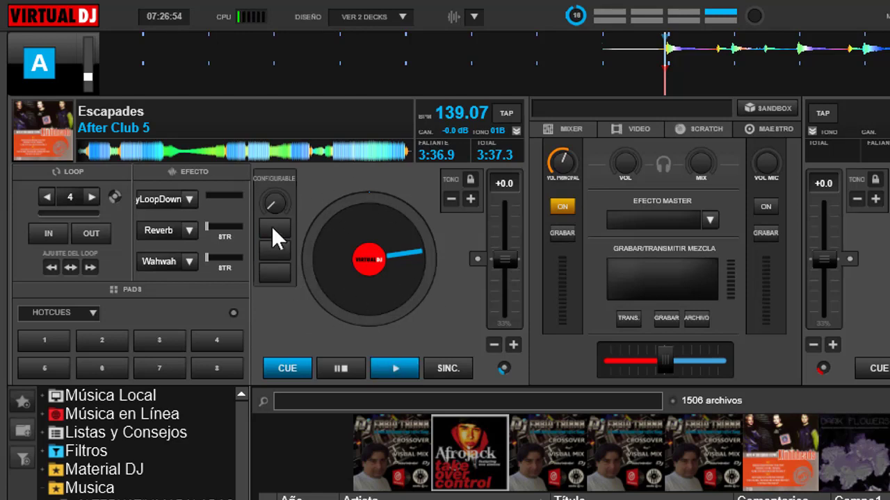
- Replace deck A's first effect with keyLoopUp and activate it
left_click(189, 198)
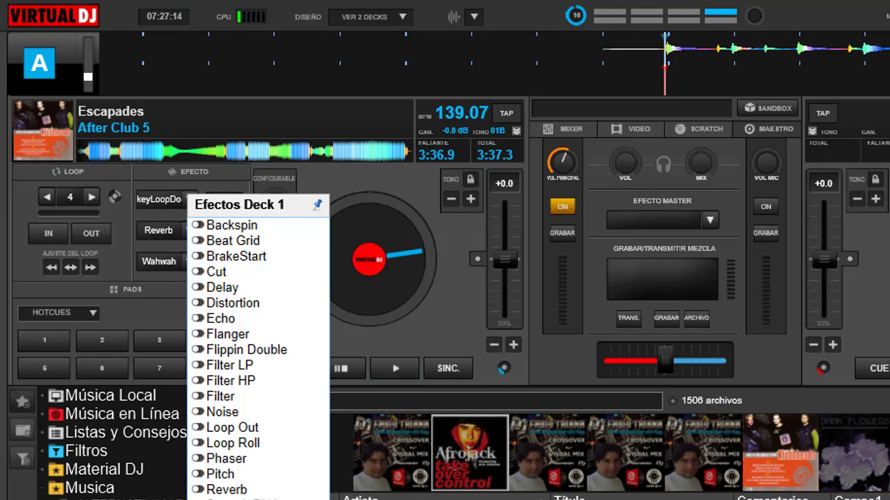
key("Escape")
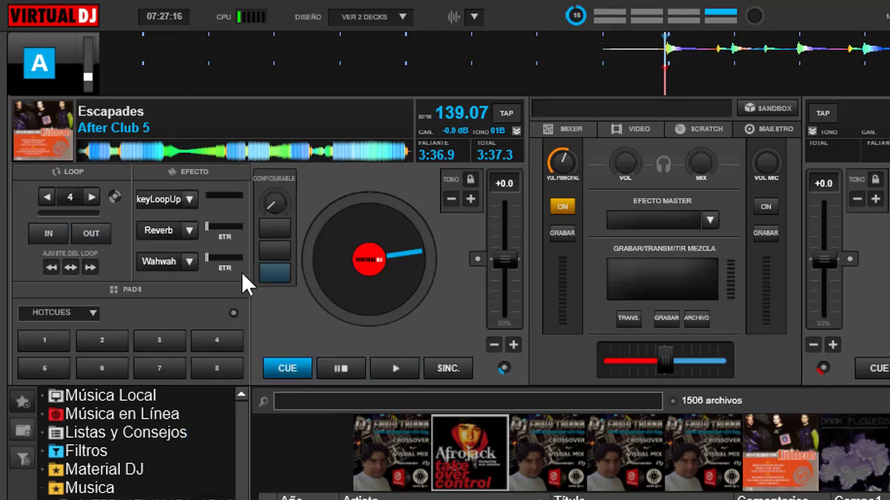
left_click(161, 198)
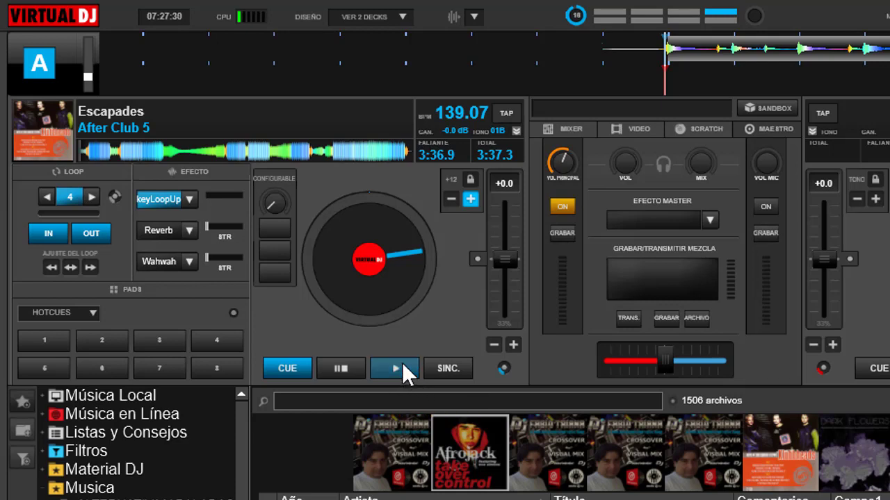
- Play the track with keyLoopUp active, shorten the 4-beat loop to 1/2 beat, and release the loop and effect
left_click(401, 363)
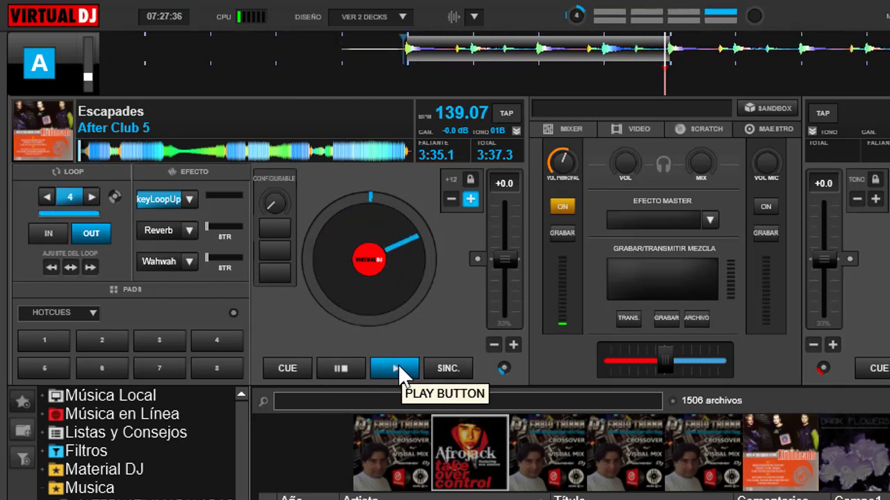
left_click(47, 197)
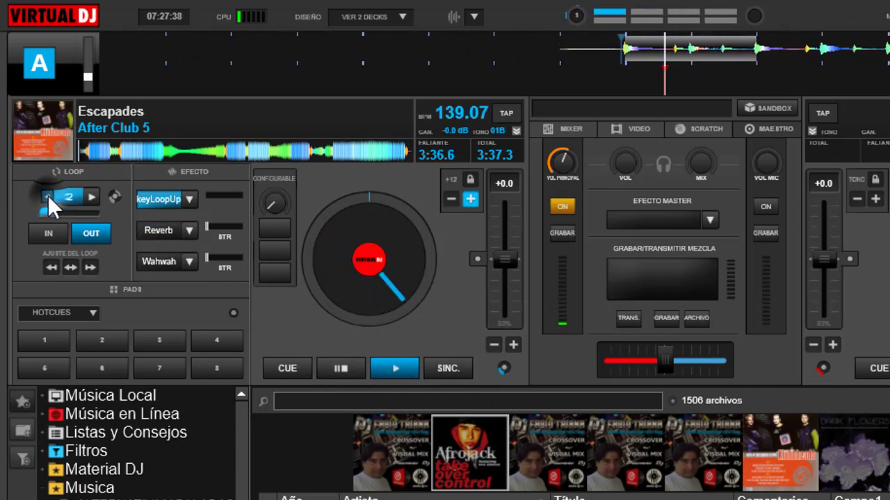
left_click(47, 197)
left_click(47, 195)
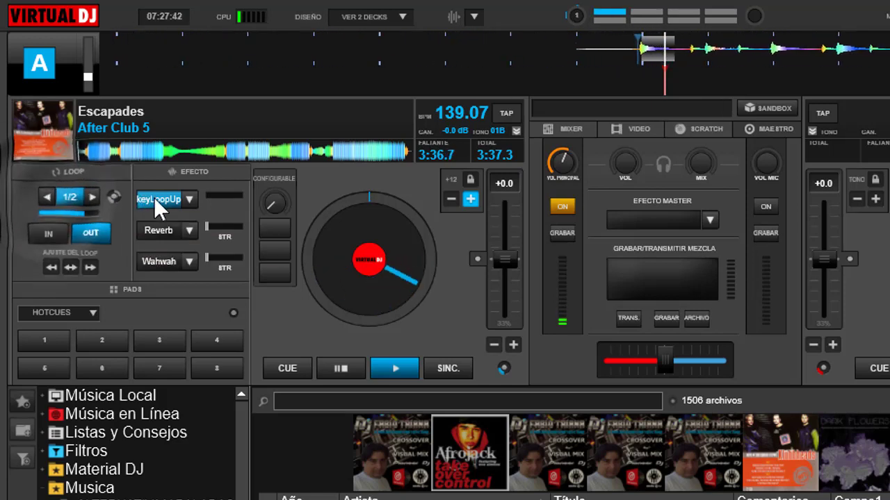
left_click(71, 197)
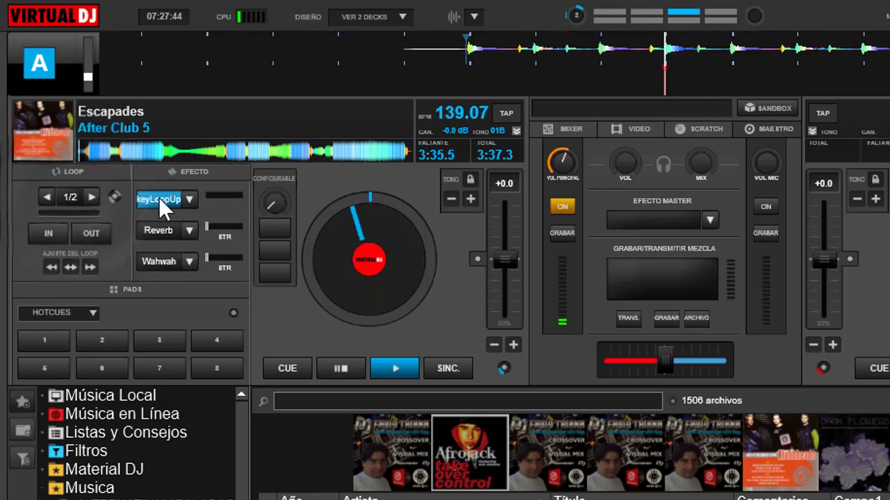
left_click(159, 197)
- Reactivate keyLoopUp during playback, and launch and release 1/2-beat loops with it
left_click(77, 194)
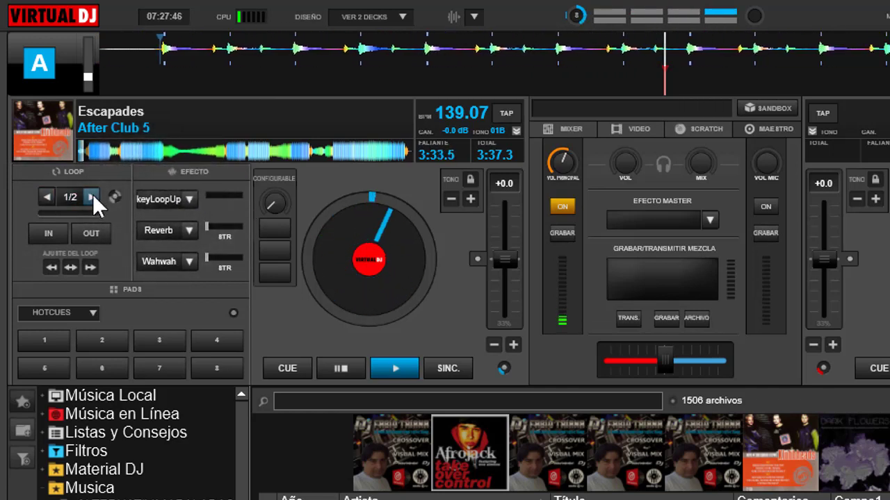
left_click(149, 199)
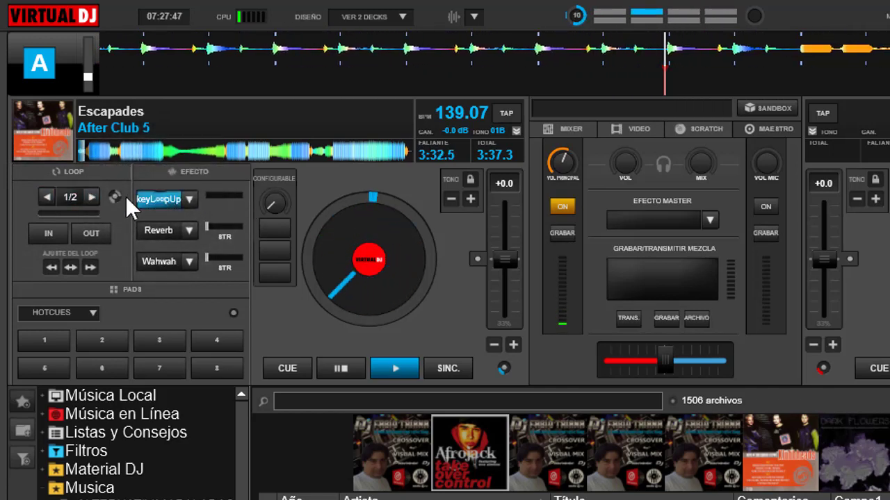
left_click(68, 193)
left_click(70, 198)
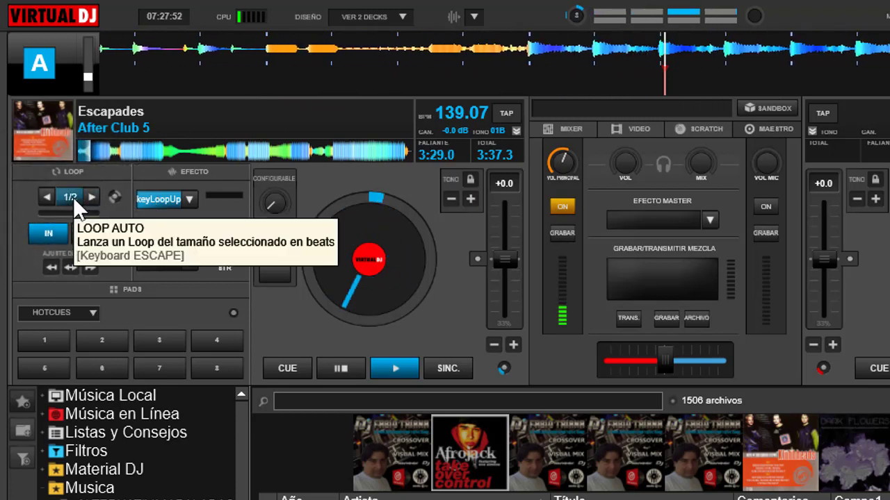
left_click(66, 195)
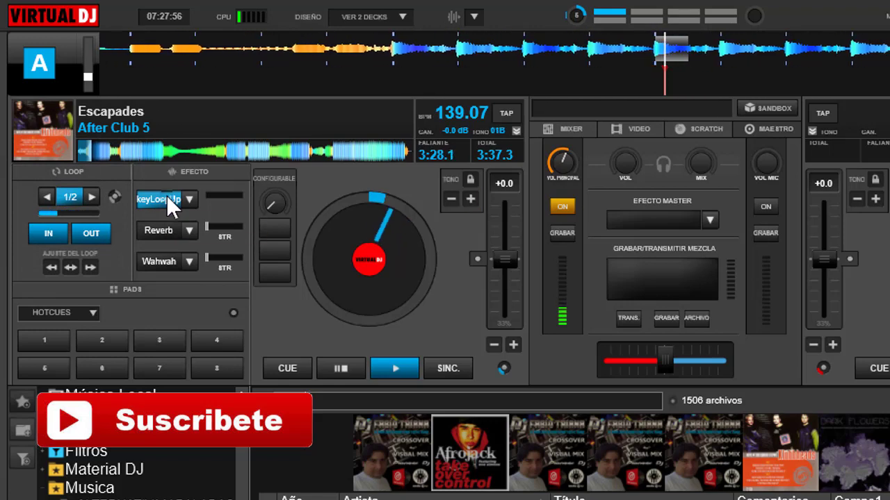
left_click(69, 190)
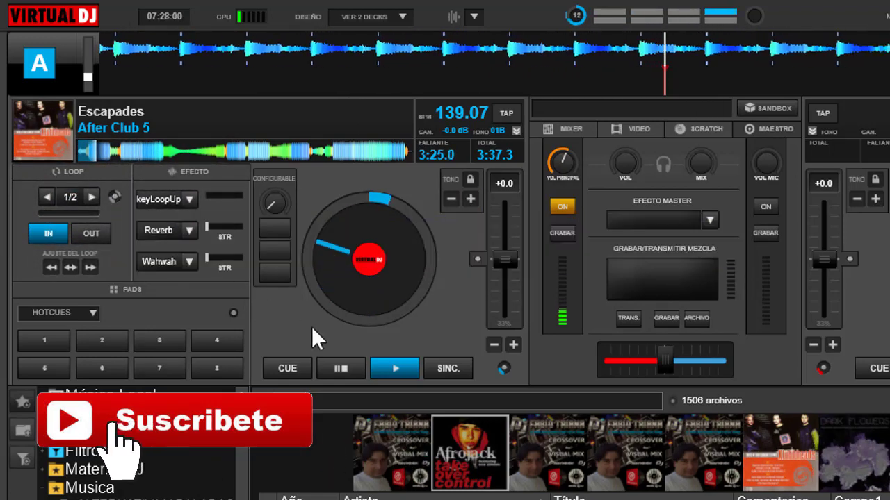
- Restart the track from its beginning, set deck A's loop length to 4 beats, and launch the loop
left_click(341, 368)
left_click(341, 369)
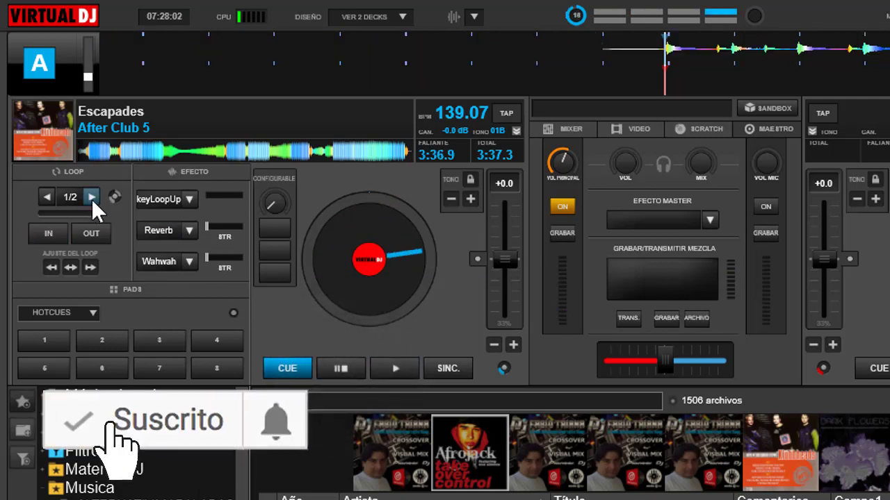
left_click(390, 362)
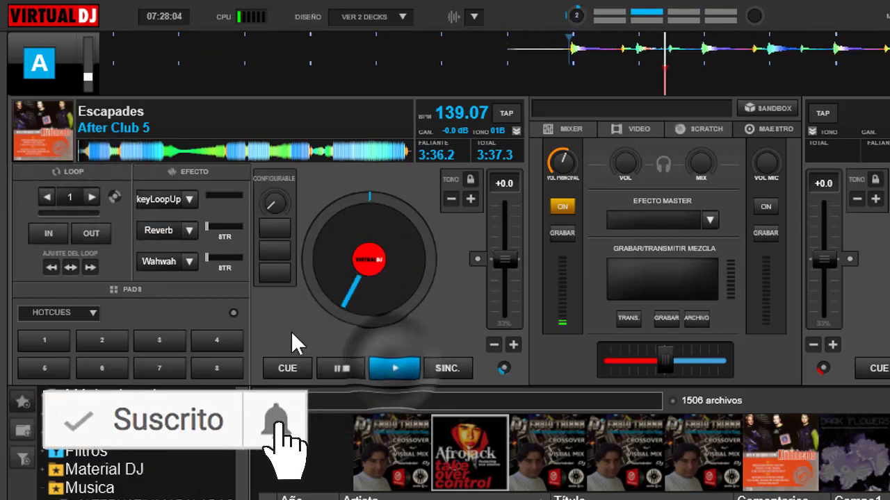
left_click(92, 197)
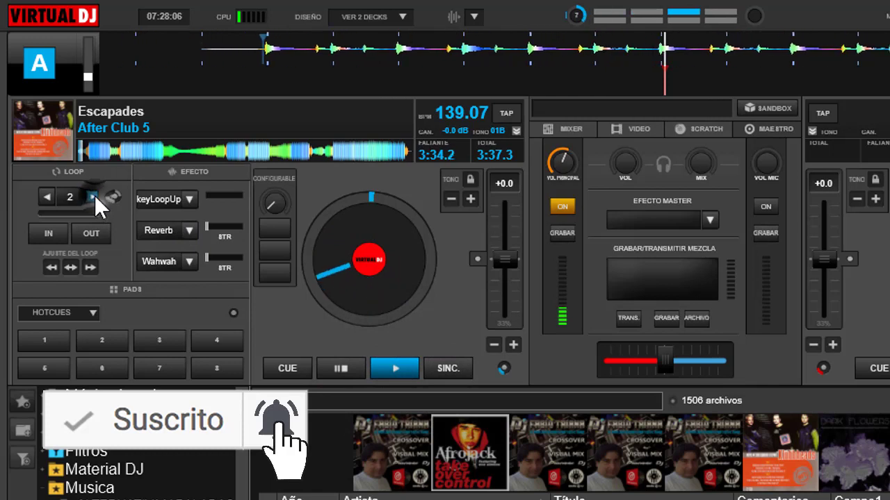
left_click(73, 196)
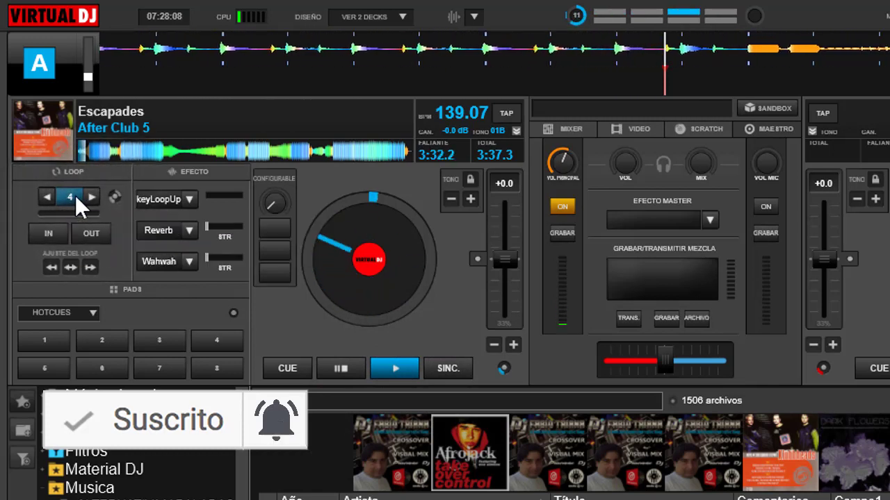
- Activate keyLoopUp on the running 4-beat loop, shorten the loop to 1/2 beat, and release the loop and effect
left_click(161, 194)
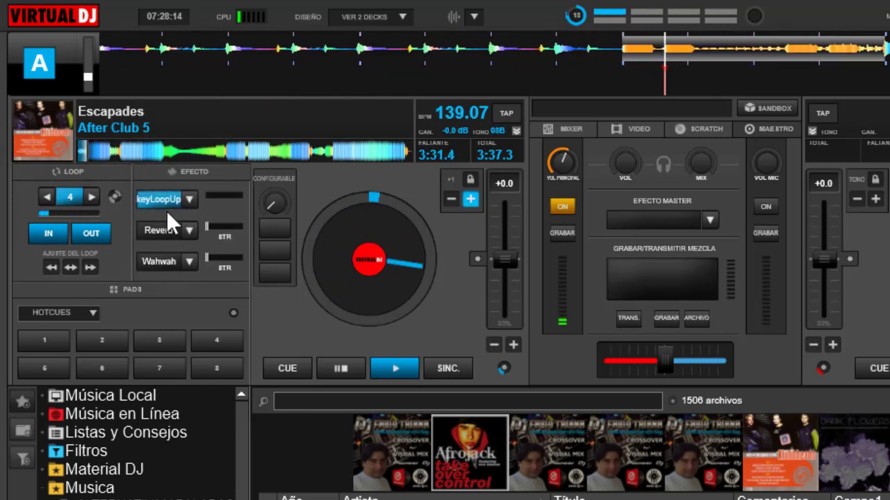
left_click(46, 198)
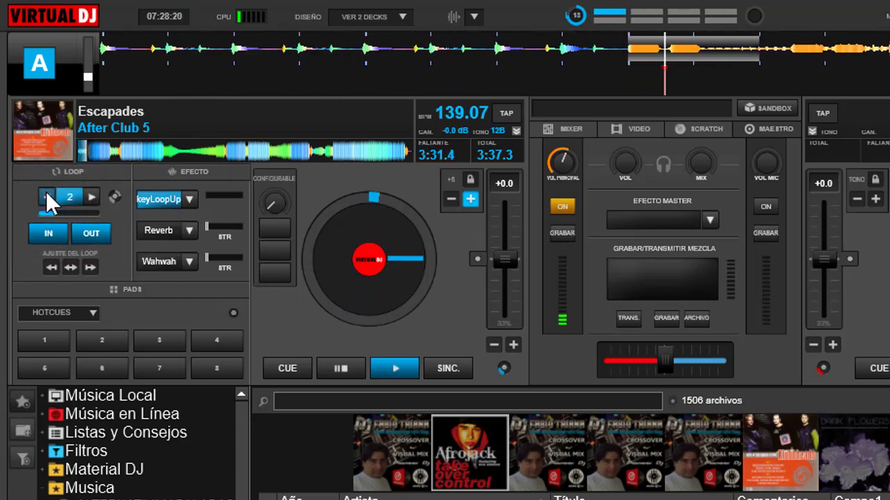
left_click(45, 198)
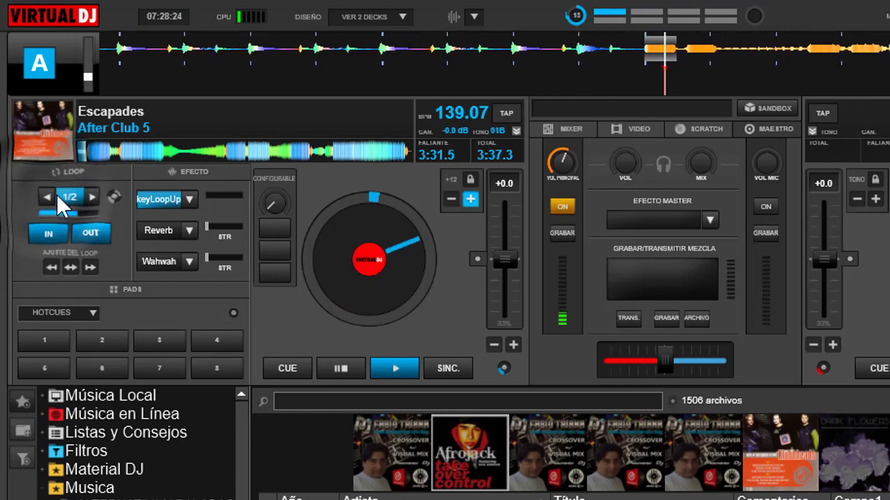
left_click(161, 197)
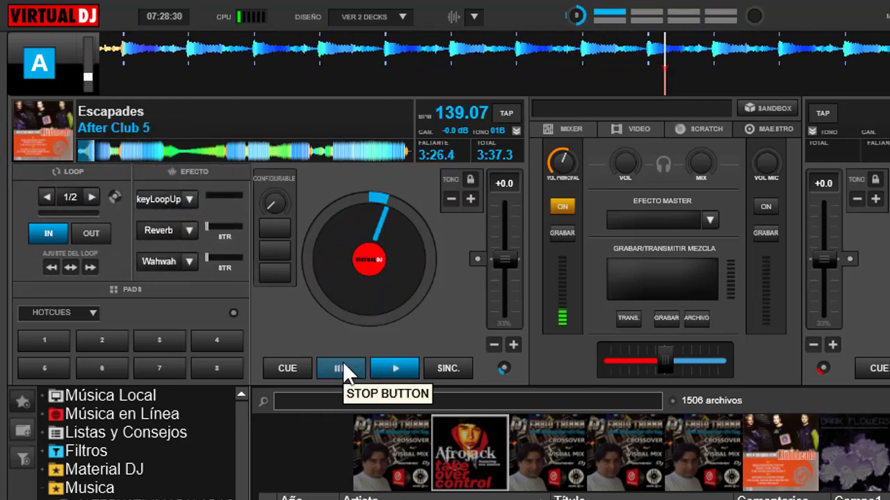
- Reactivate keyLoopUp during playback, and launch and release shorter loops with it, down to 1/8 beat
left_click(159, 196)
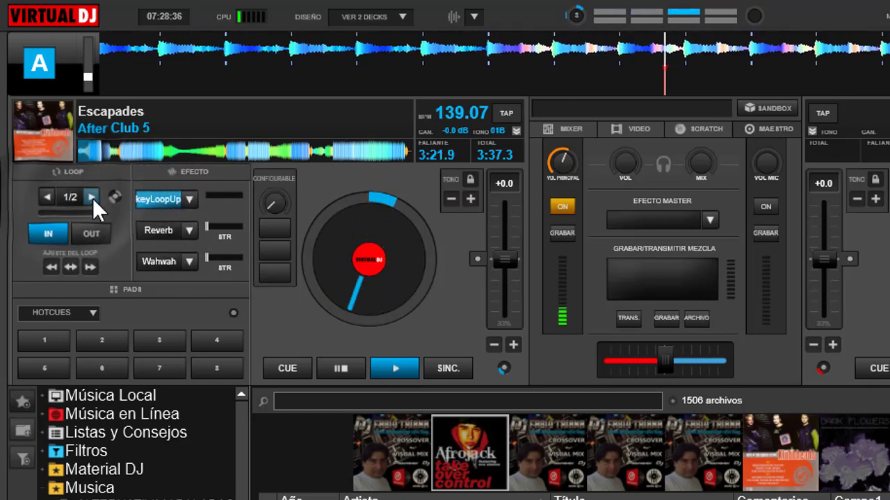
left_click(46, 198)
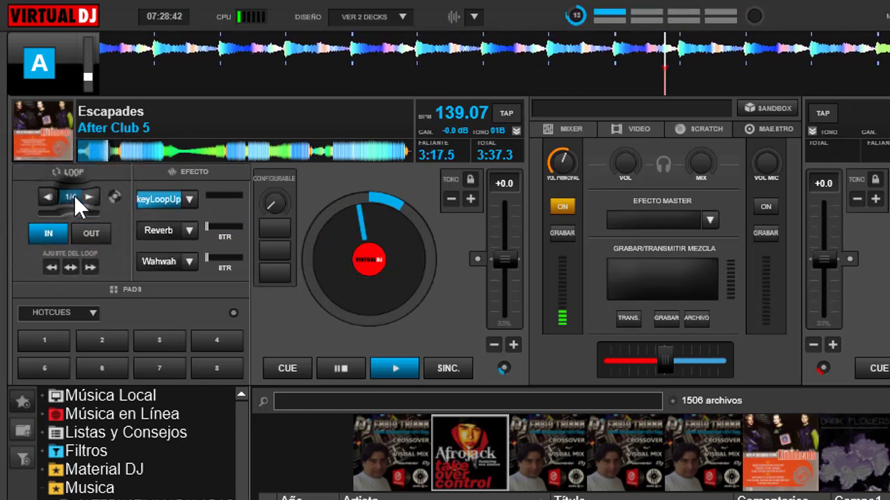
left_click(46, 199)
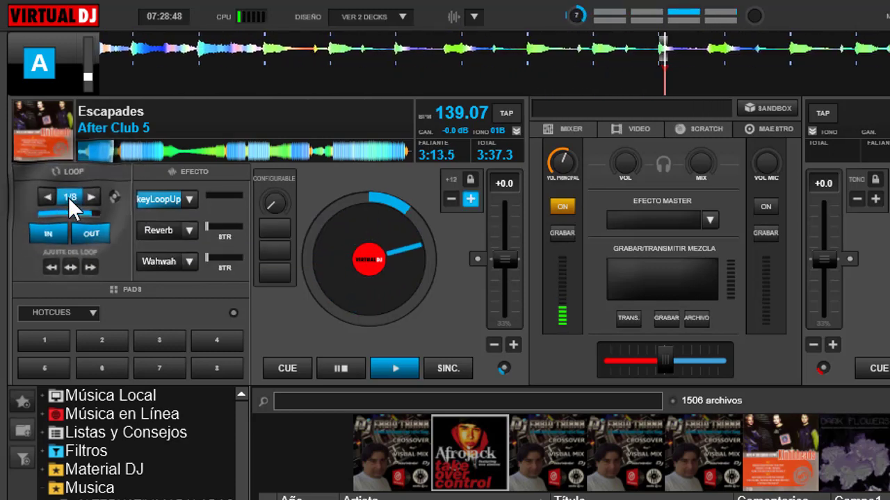
left_click(68, 198)
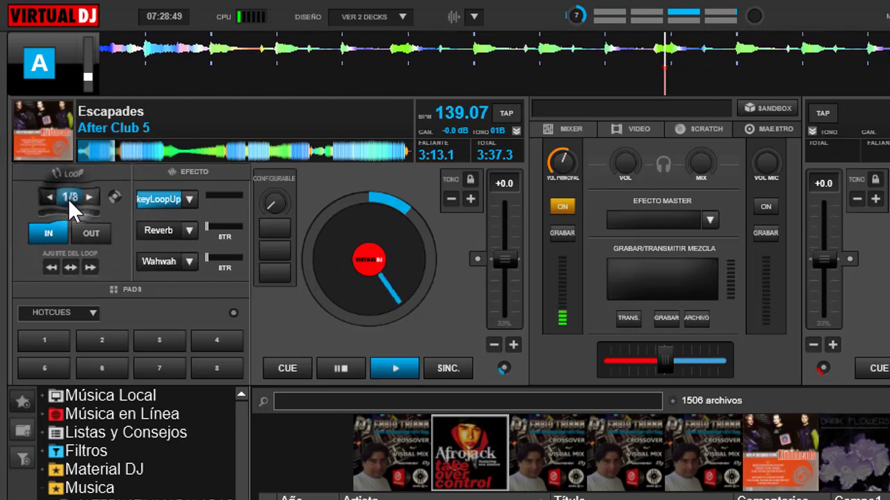
- Turn off keyLoopUp and stop deck A's track, returning it to its start
left_click(344, 368)
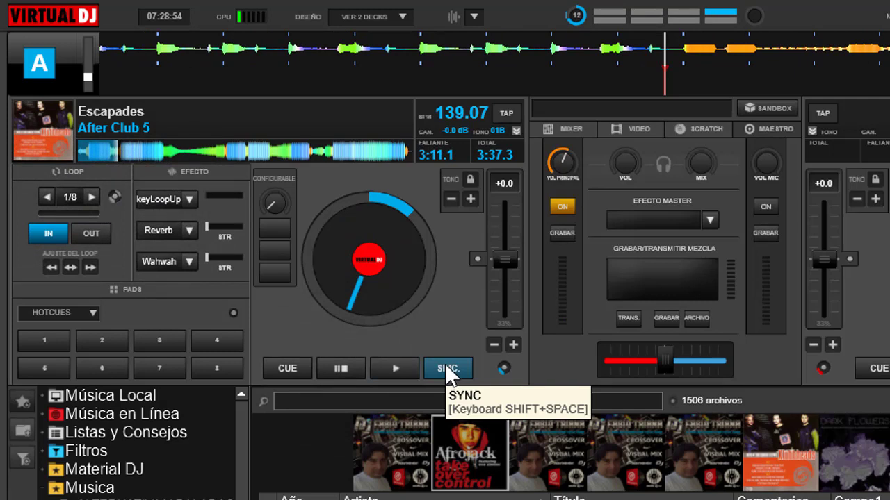
left_click(347, 365)
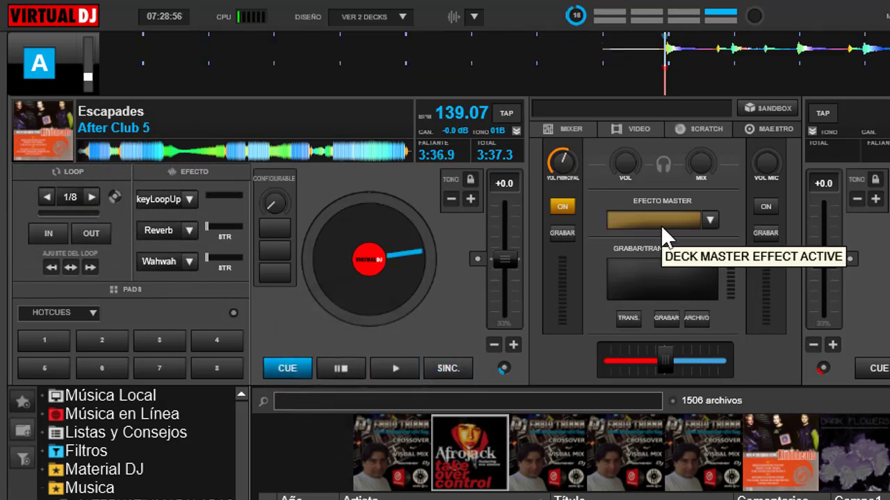